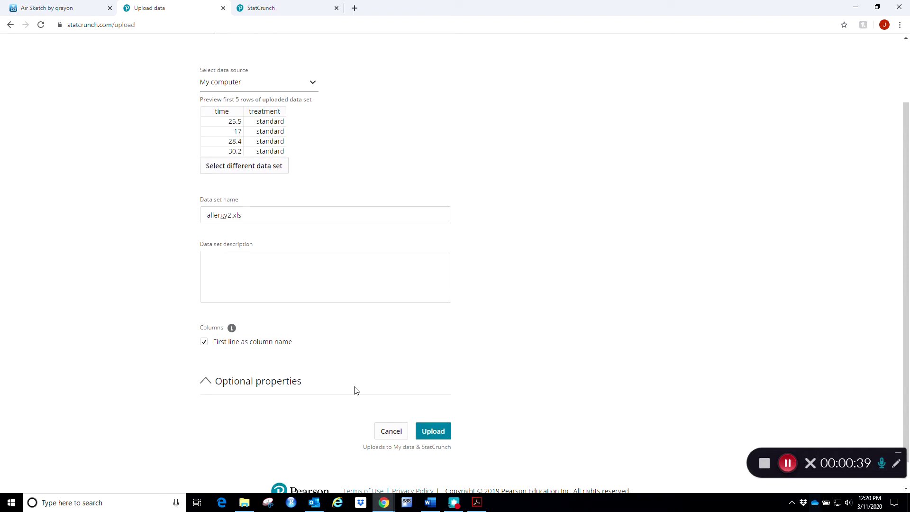
Upload allergy2.xls and set up a histogram of the time column grouped by treatment
left_click(421, 402)
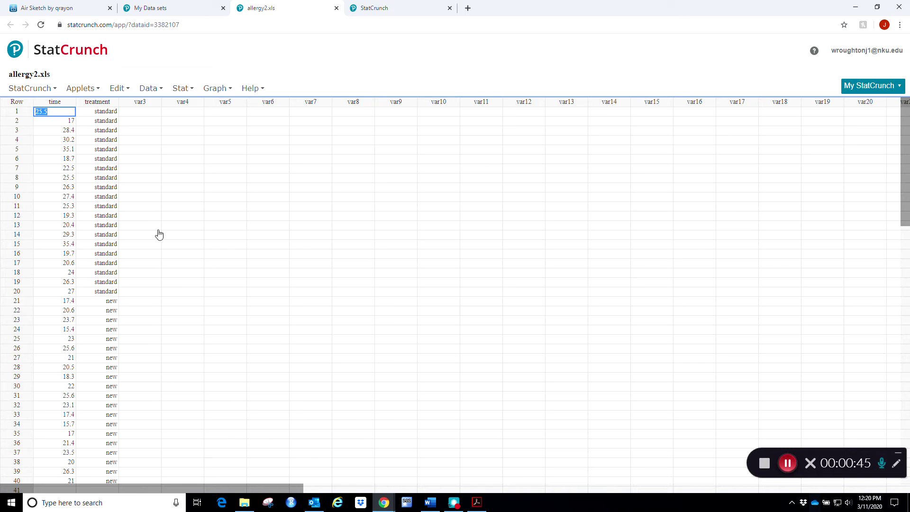
left_click(215, 89)
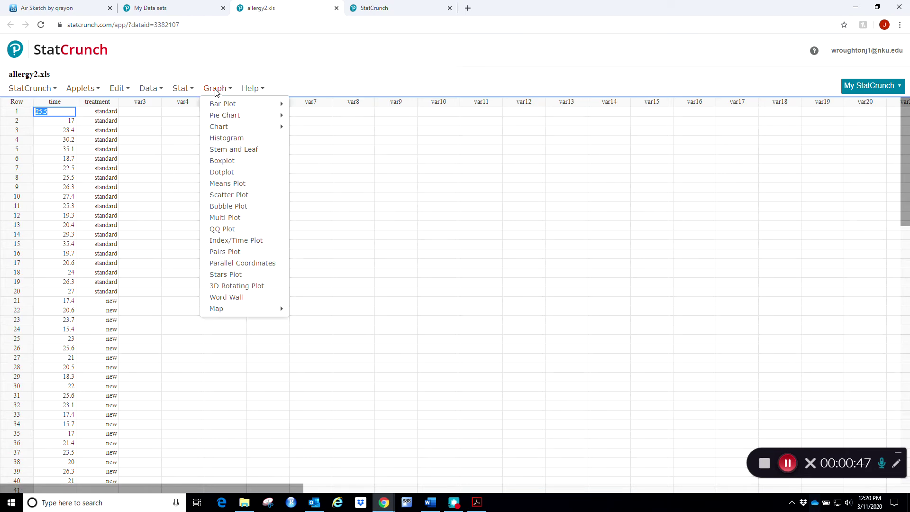
left_click(231, 139)
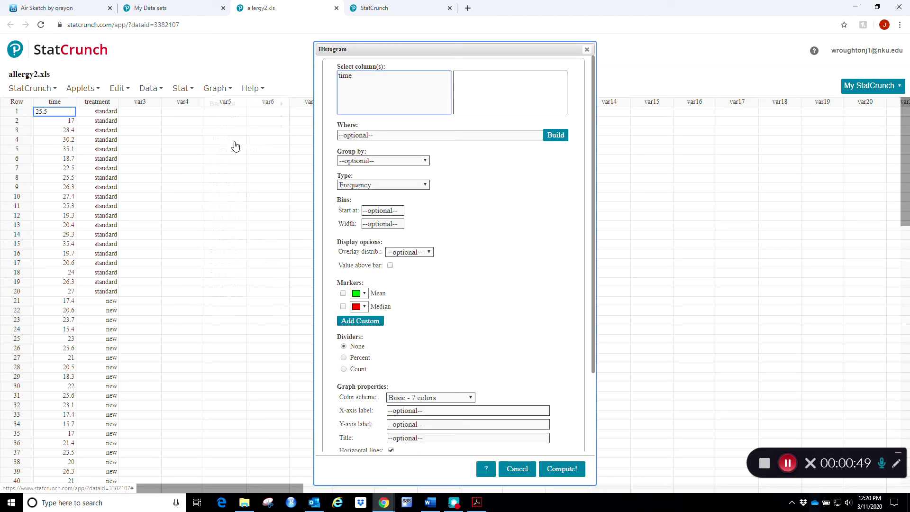
left_click(355, 76)
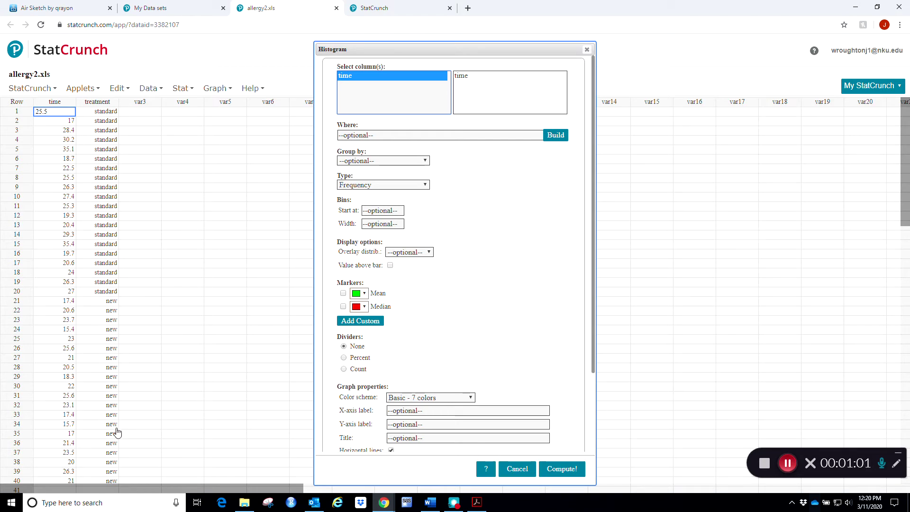
left_click(354, 161)
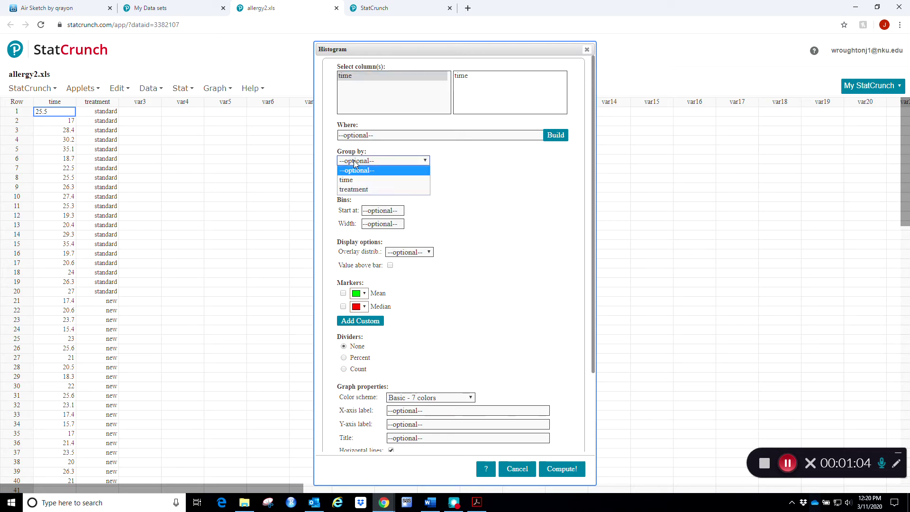
left_click(356, 189)
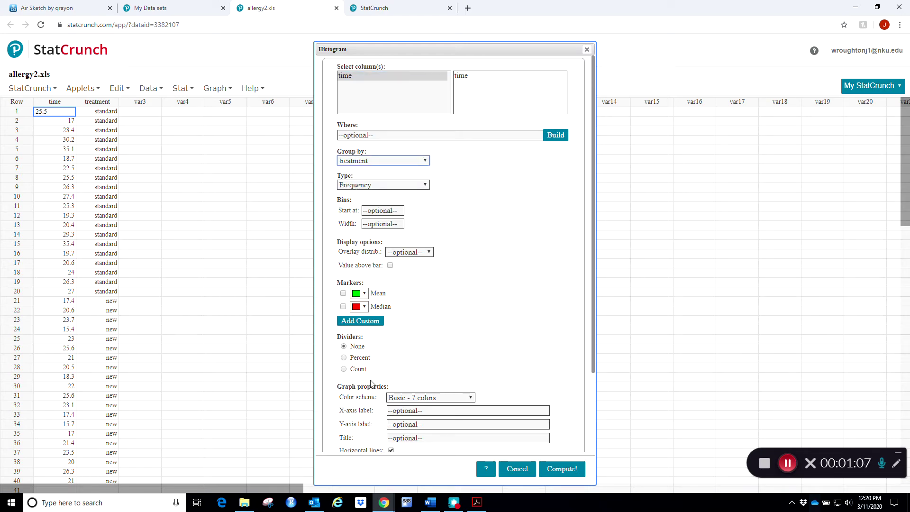
Set the histograms to 2 columns per page, compute them, and move the graph window clear of the data columns
scroll(371, 383, "down", 3)
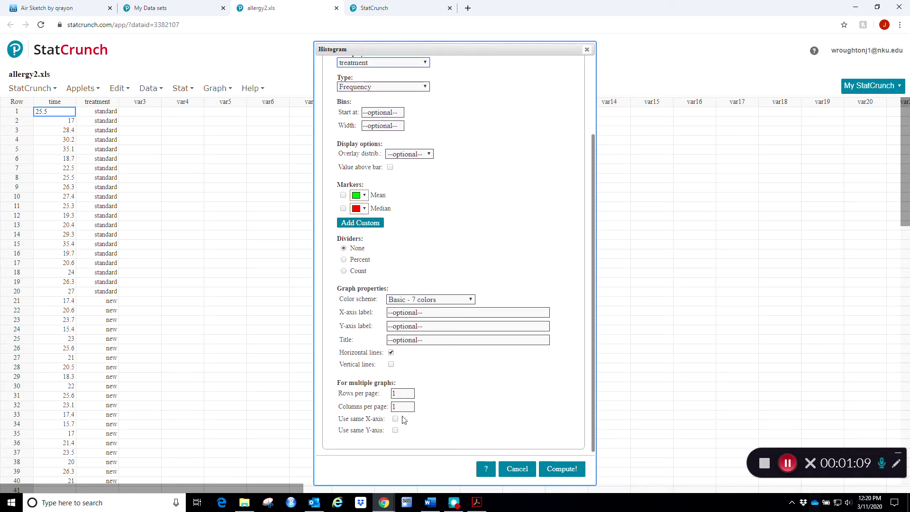
type("2")
left_click(559, 478)
left_click_drag(699, 105, 547, 114)
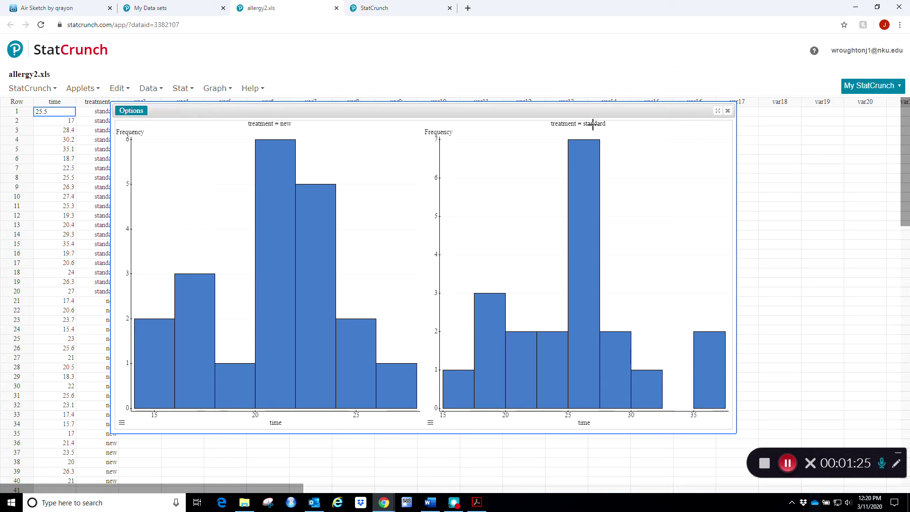
mouse_move(597, 350)
left_click_drag(599, 114, 727, 98)
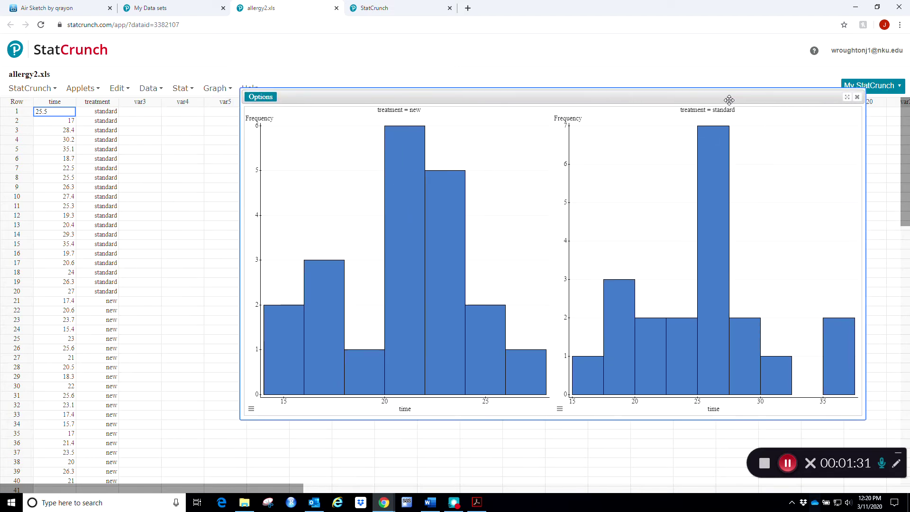
left_click(42, 6)
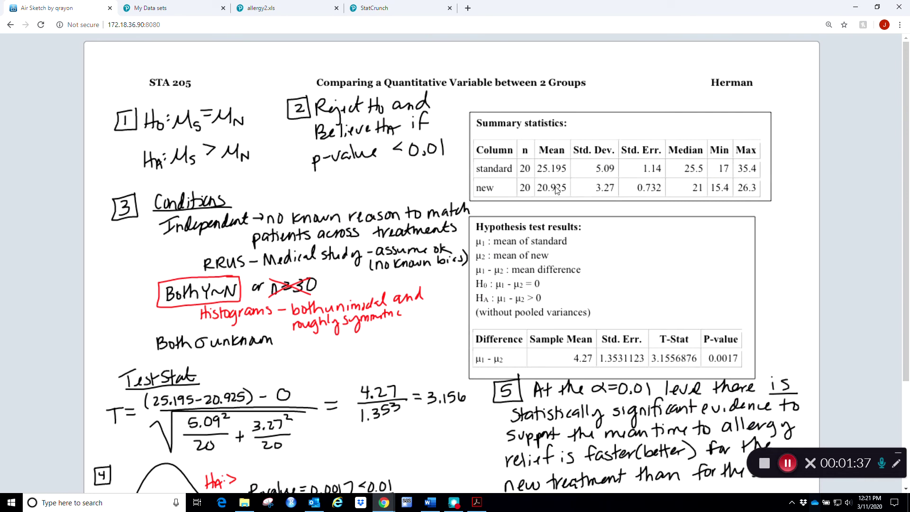
mouse_move(384, 500)
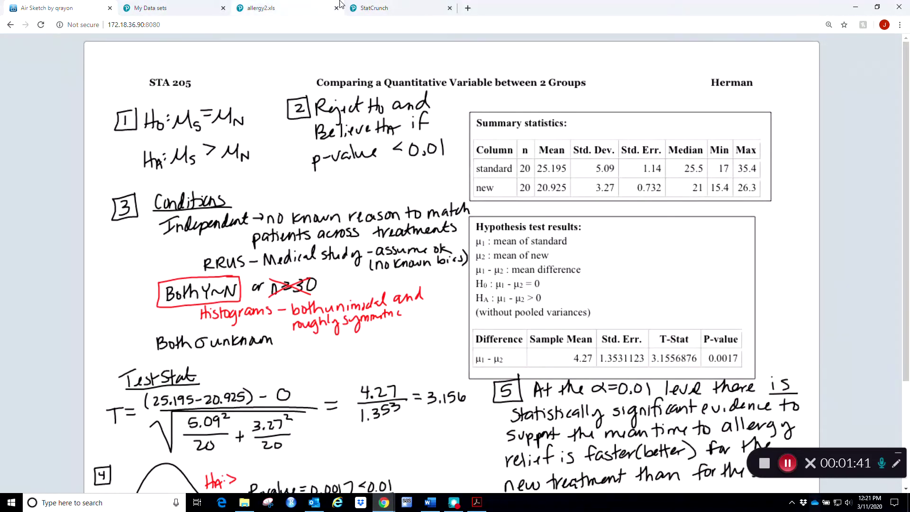
left_click(379, 8)
left_click(182, 88)
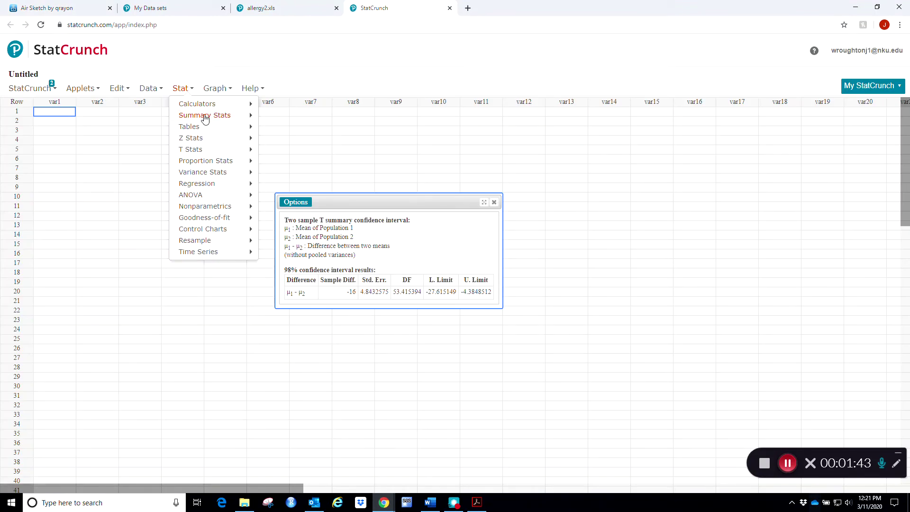
mouse_move(205, 119)
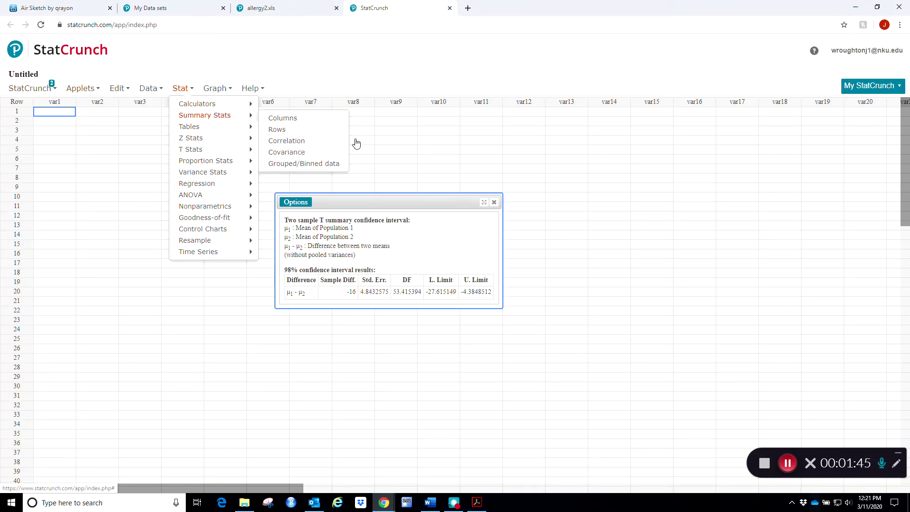
left_click(339, 119)
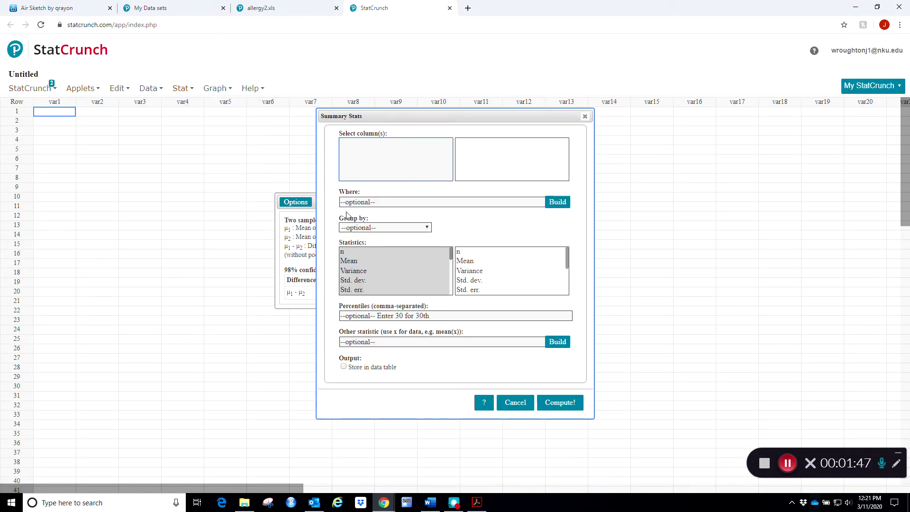
Compute column summary statistics for time grouped by treatment in the allergy2.xls data set and reposition the results window
left_click(271, 7)
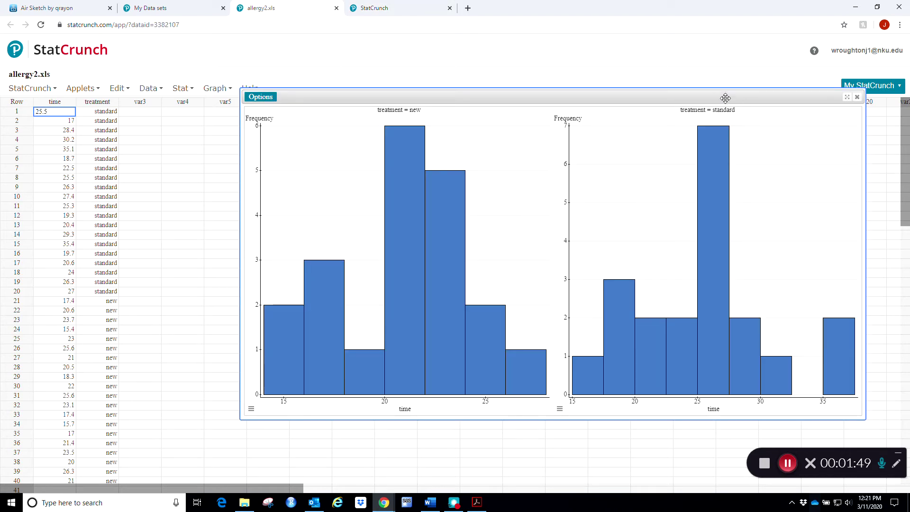
left_click(181, 89)
mouse_move(208, 115)
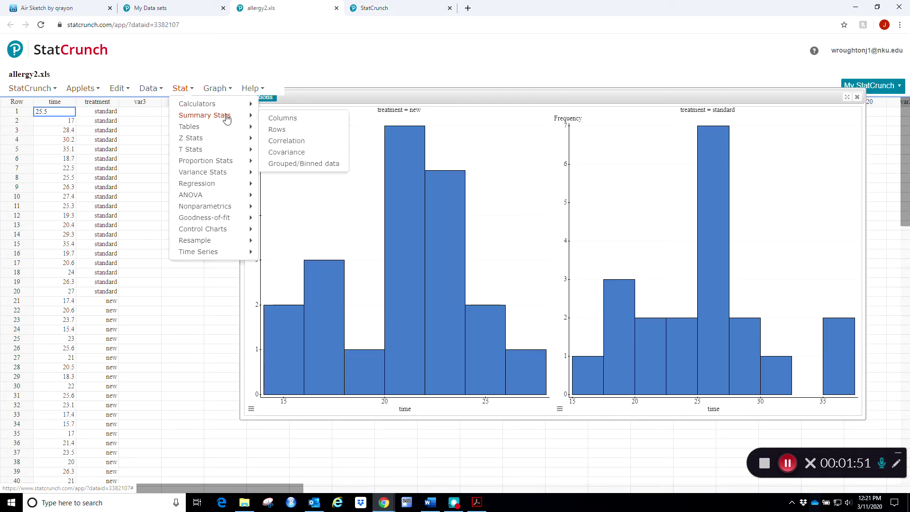
left_click(326, 119)
left_click(366, 142)
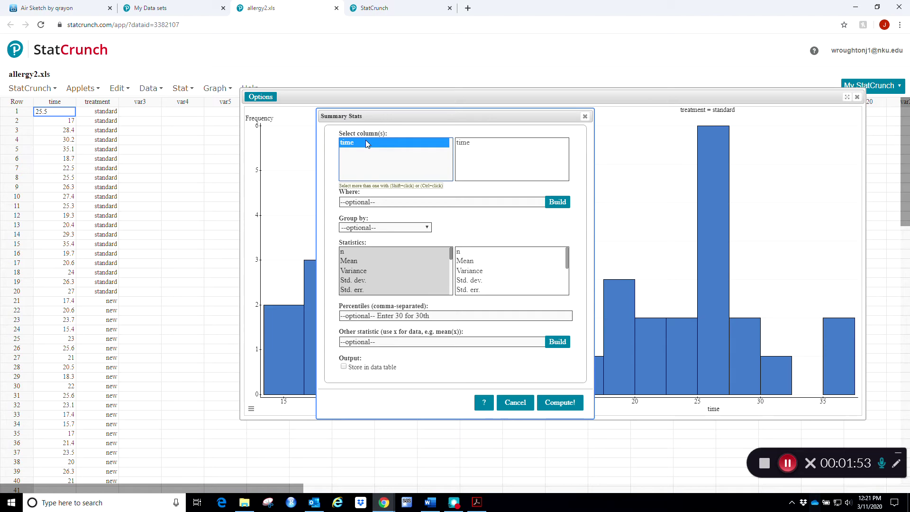
left_click(368, 228)
left_click(376, 255)
left_click(570, 406)
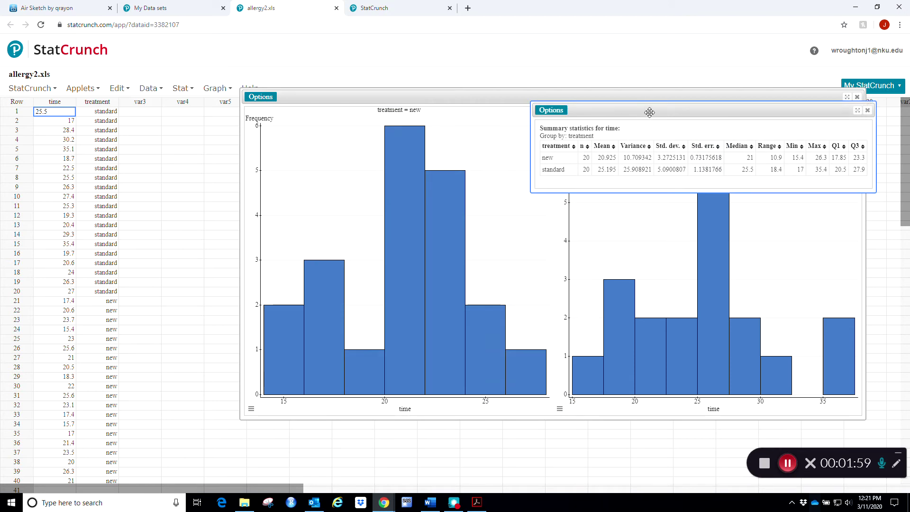
left_click_drag(650, 115, 335, 154)
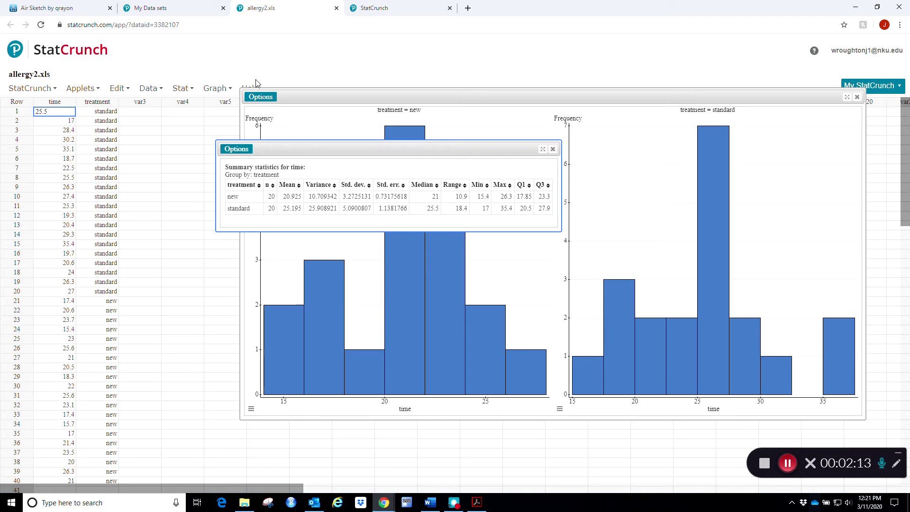
Check the StatCrunch directions in the Air Sketch notes, then open the two-sample T procedure with data for allergy2.xls
left_click(57, 7)
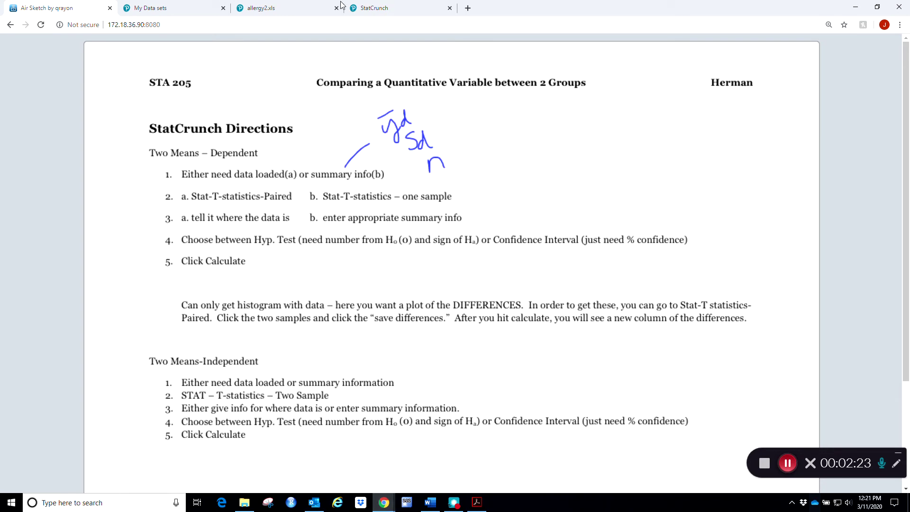
left_click(287, 5)
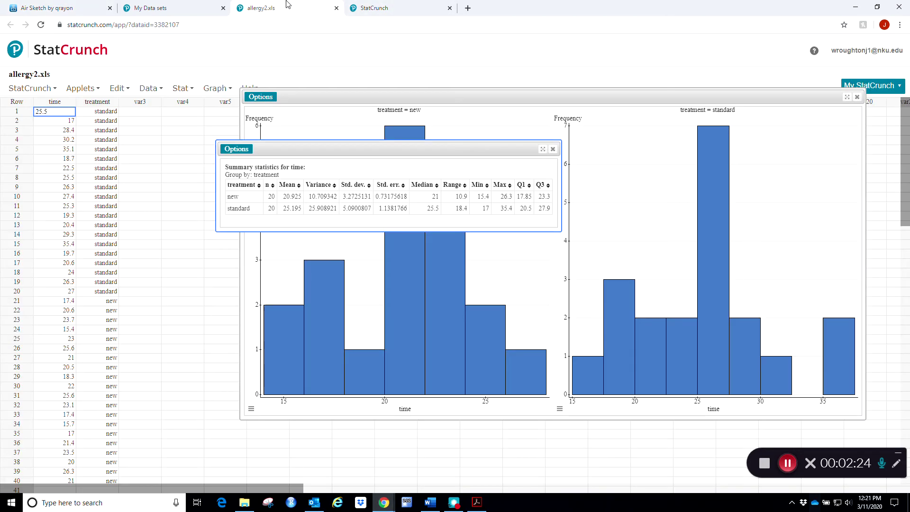
left_click(183, 89)
mouse_move(211, 148)
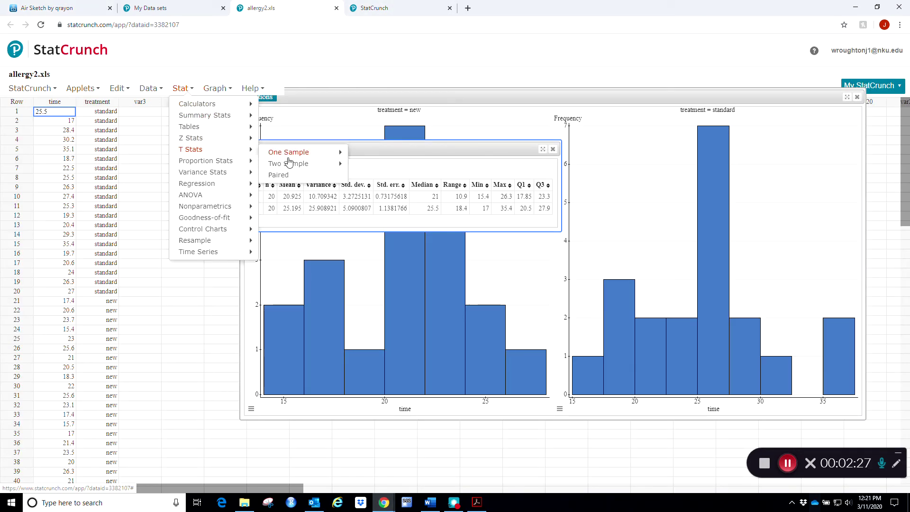
mouse_move(290, 163)
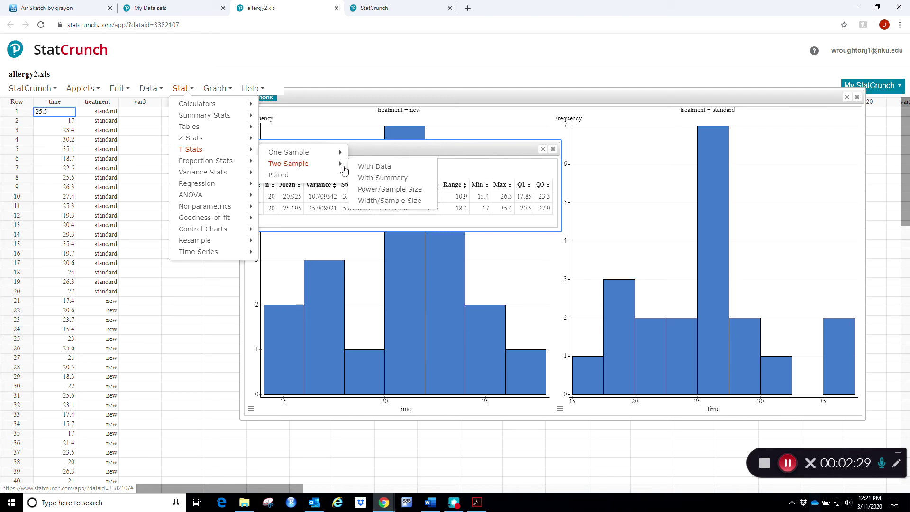
left_click(374, 167)
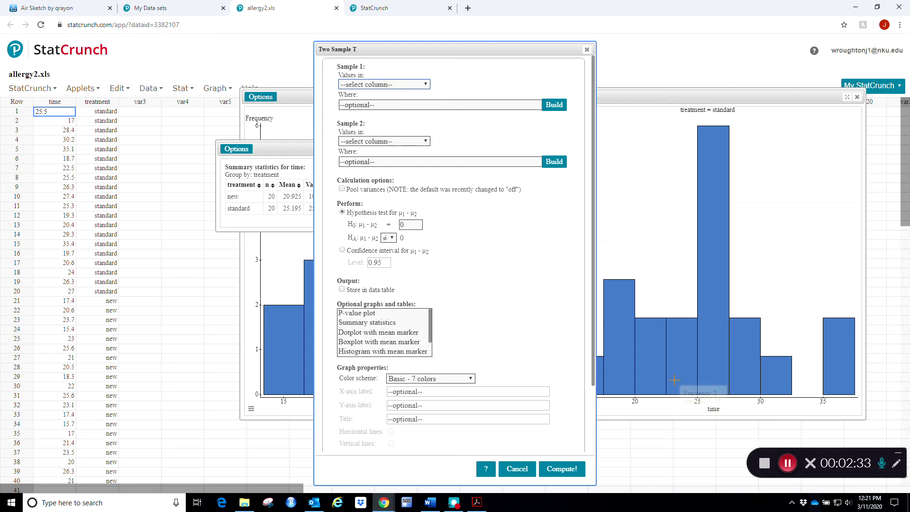
left_click(786, 467)
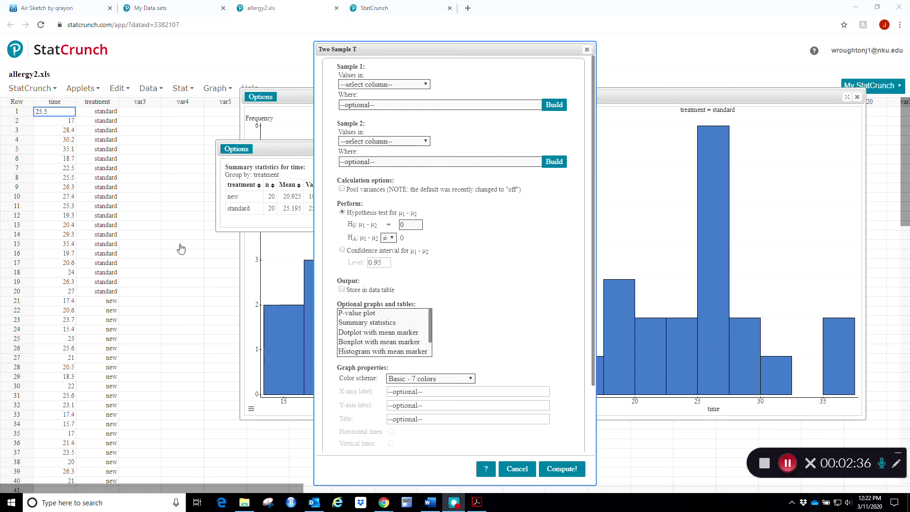
Define Sample 1 as the time values where treatment = "standard"
left_click(391, 85)
left_click(387, 102)
left_click(364, 104)
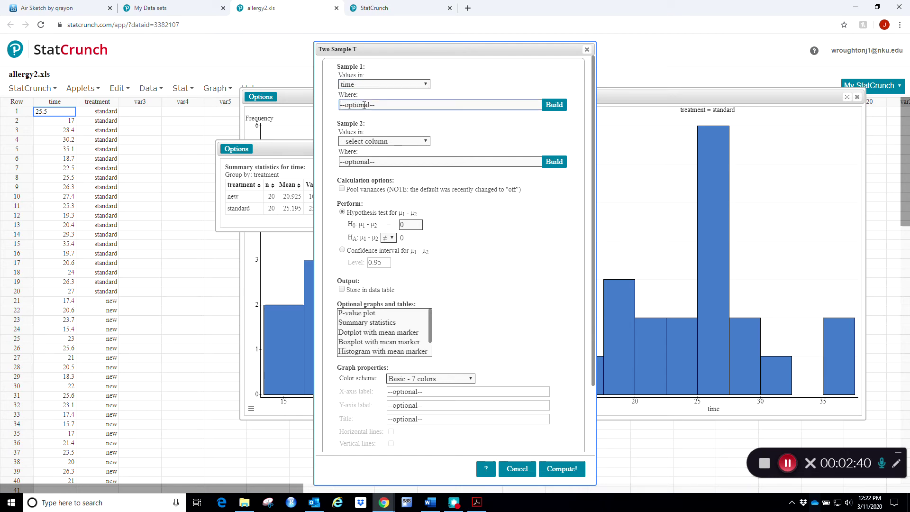
type("treamtment = \"standard\"")
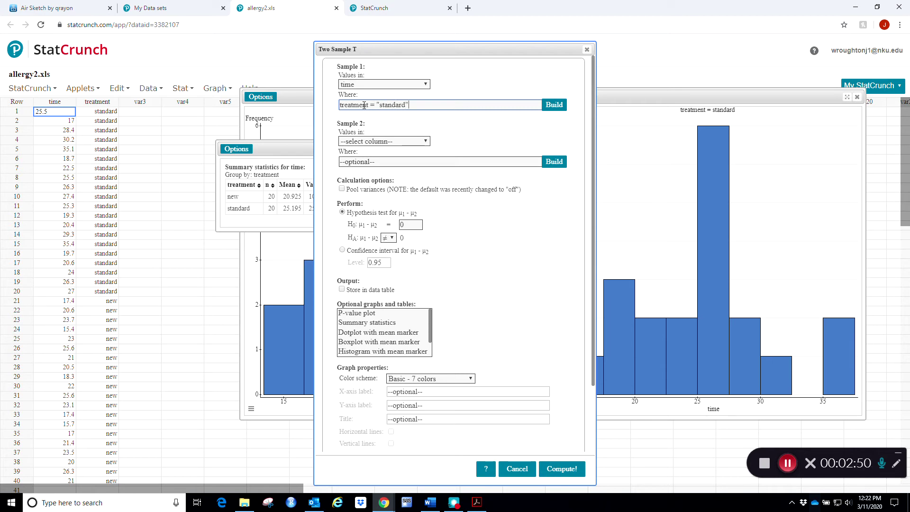
Define Sample 2 as the time values where treatment = "new"
left_click(369, 141)
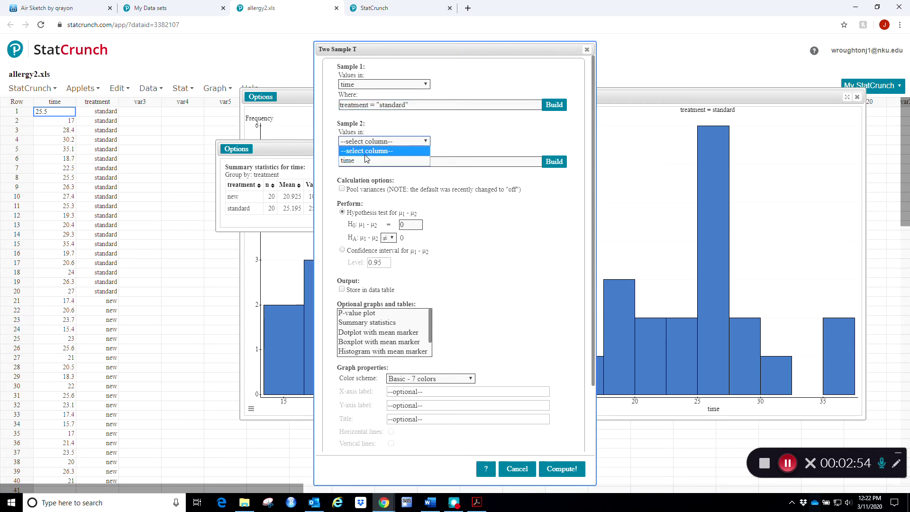
left_click(365, 159)
left_click(365, 159)
type("treatment = \"new")
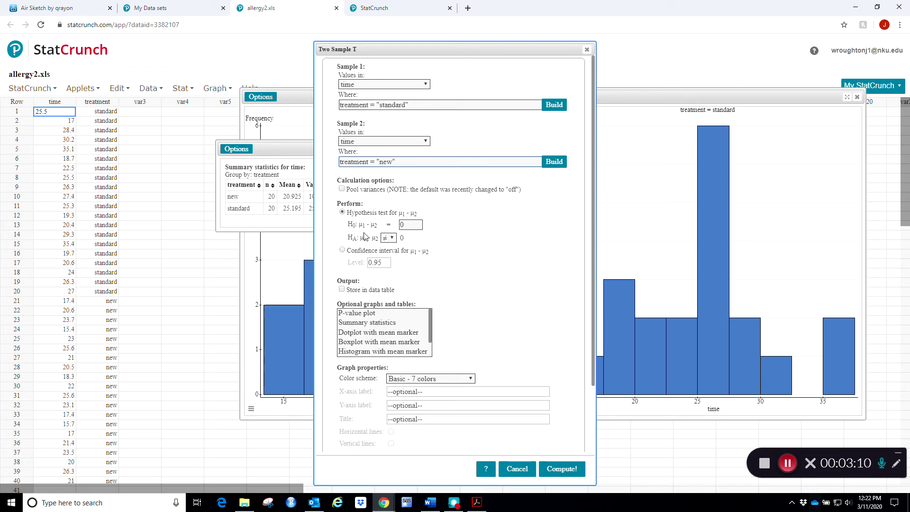
Set the alternative hypothesis to μ1 - μ2 > 0 as in the notes, compute the test, and reposition its results window
left_click(410, 224)
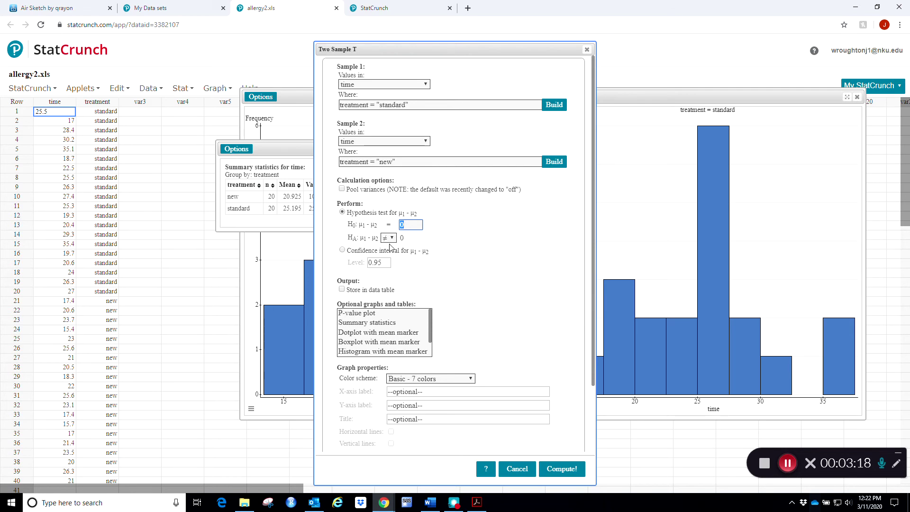
left_click(56, 6)
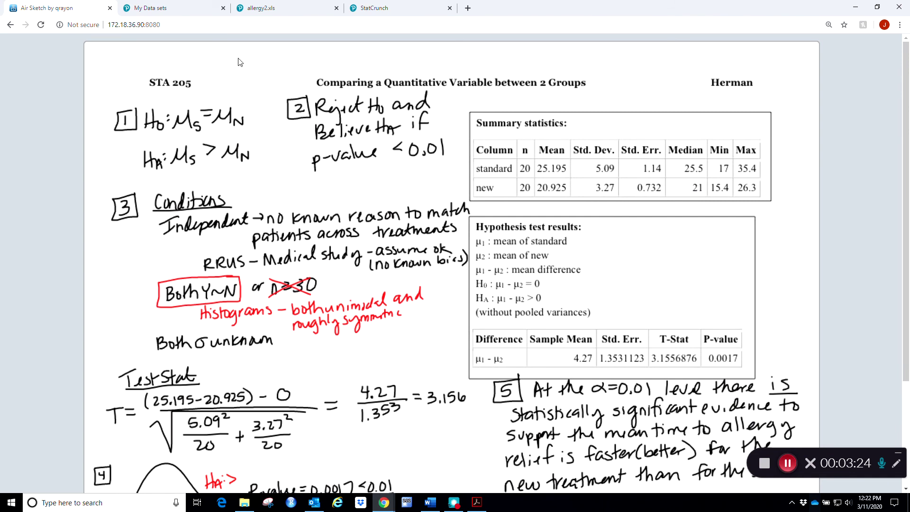
left_click(261, 8)
left_click(388, 238)
left_click(389, 265)
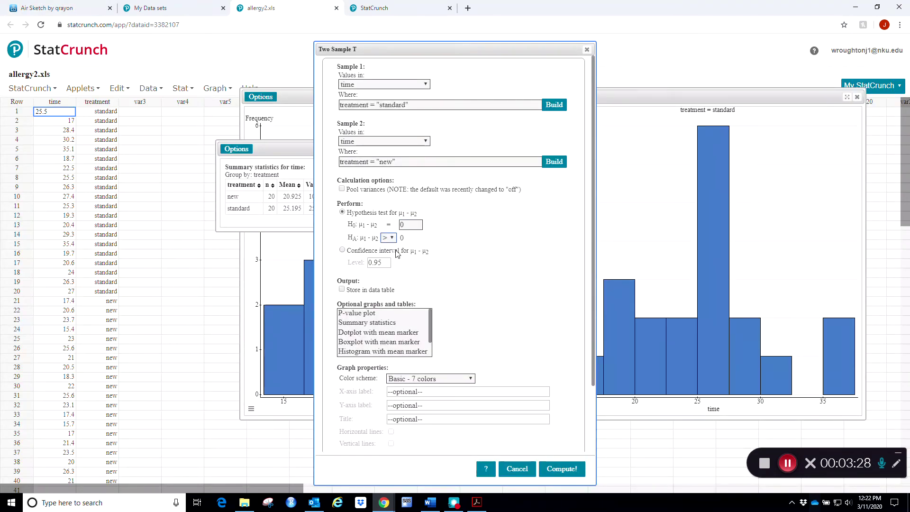
left_click(563, 469)
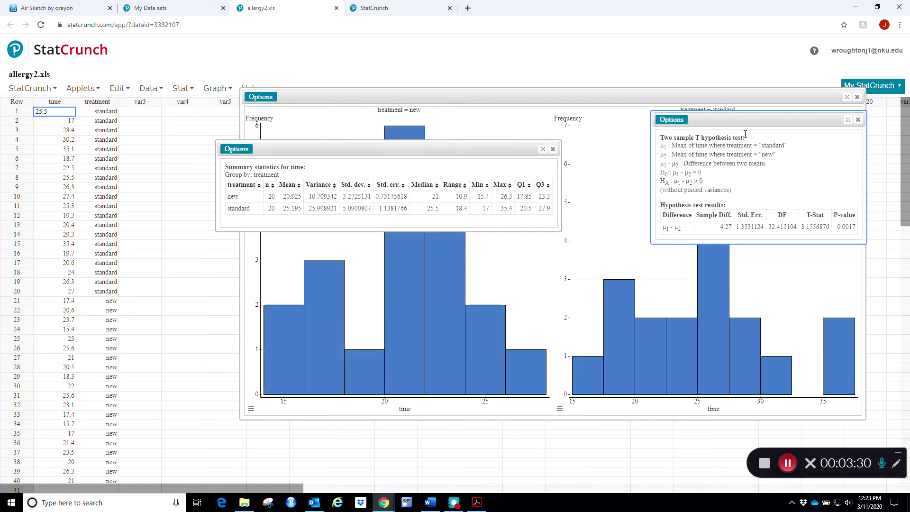
left_click_drag(732, 121, 316, 148)
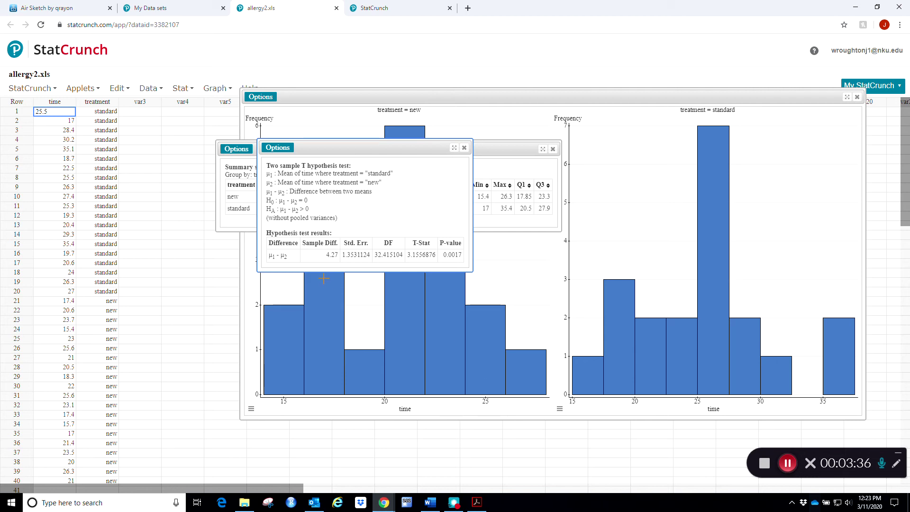
left_click(154, 91)
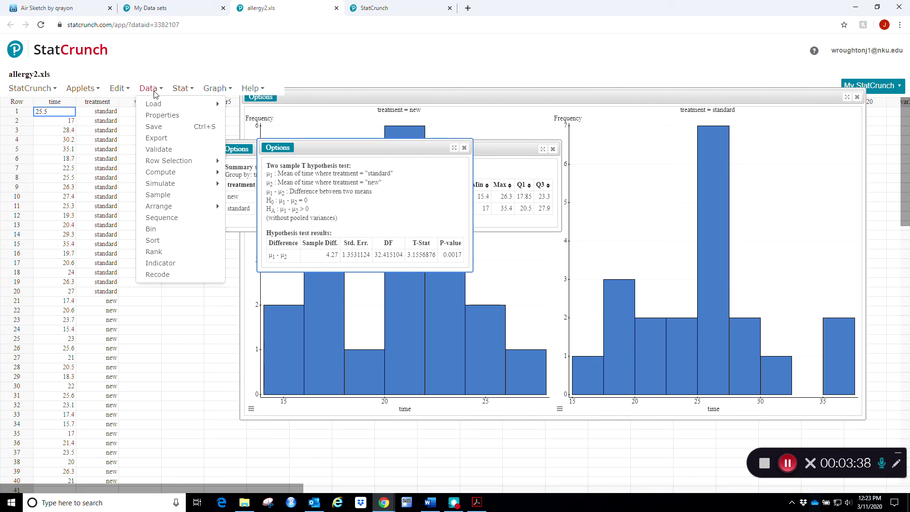
left_click(180, 90)
mouse_move(214, 148)
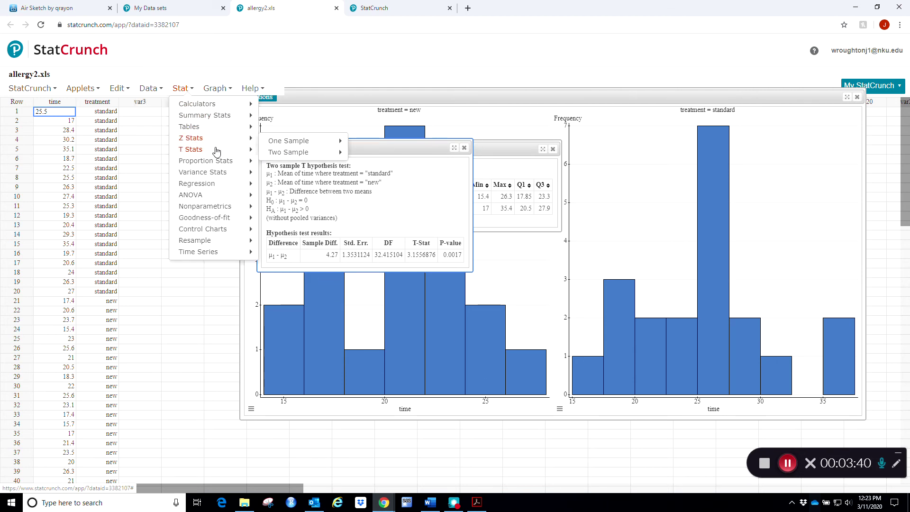
mouse_move(289, 165)
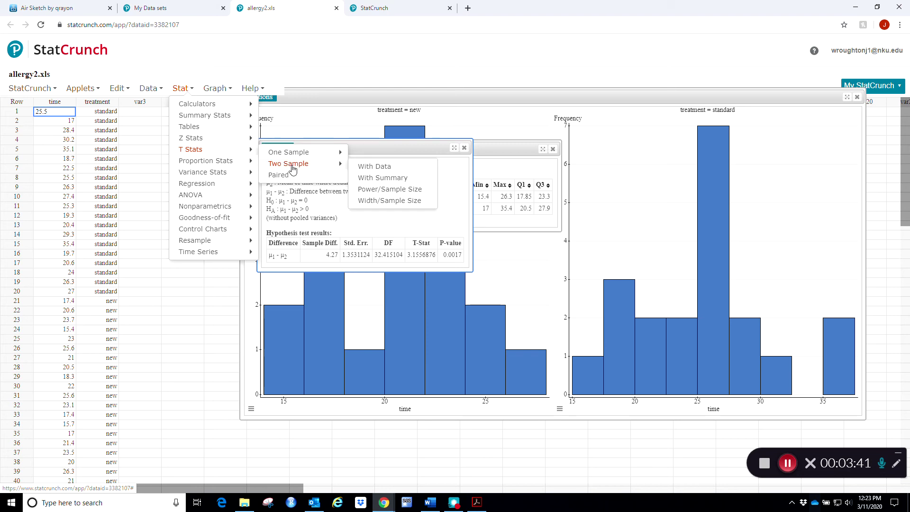
left_click(400, 167)
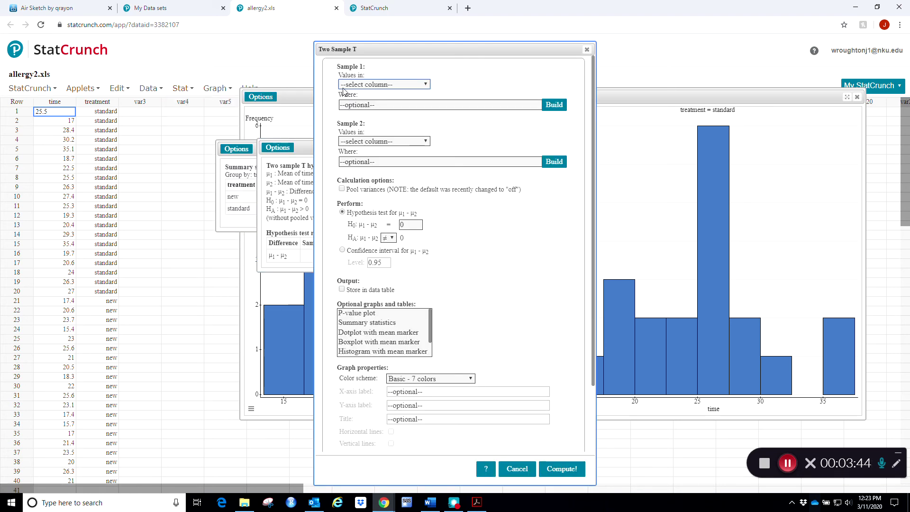
left_click(509, 468)
Edit the existing two-sample T test to compute a confidence interval for μ1 - μ2 at level 0.98, and reposition its results window
left_click(289, 150)
left_click(284, 158)
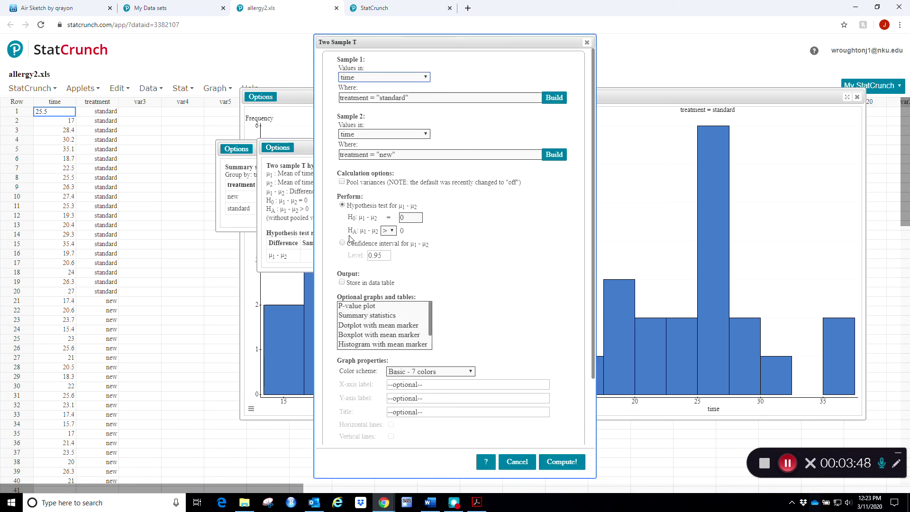
left_click(345, 245)
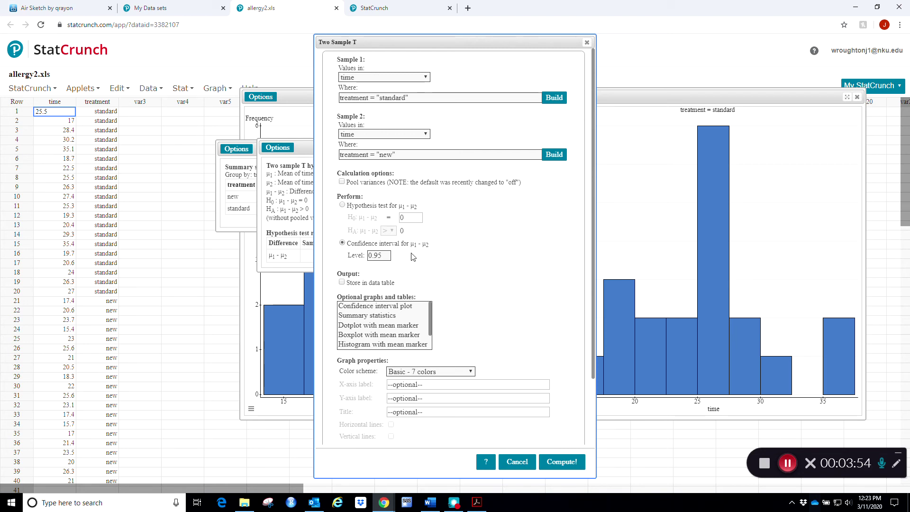
left_click(390, 255)
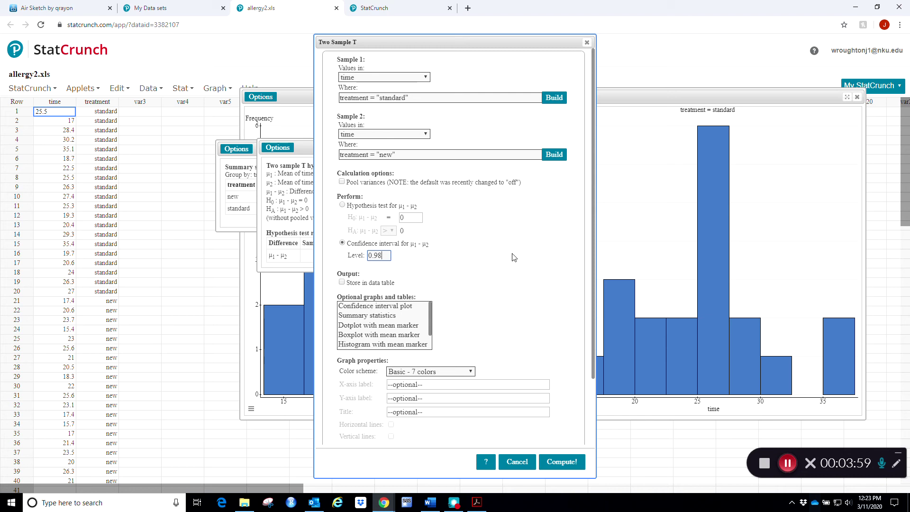
left_click(555, 463)
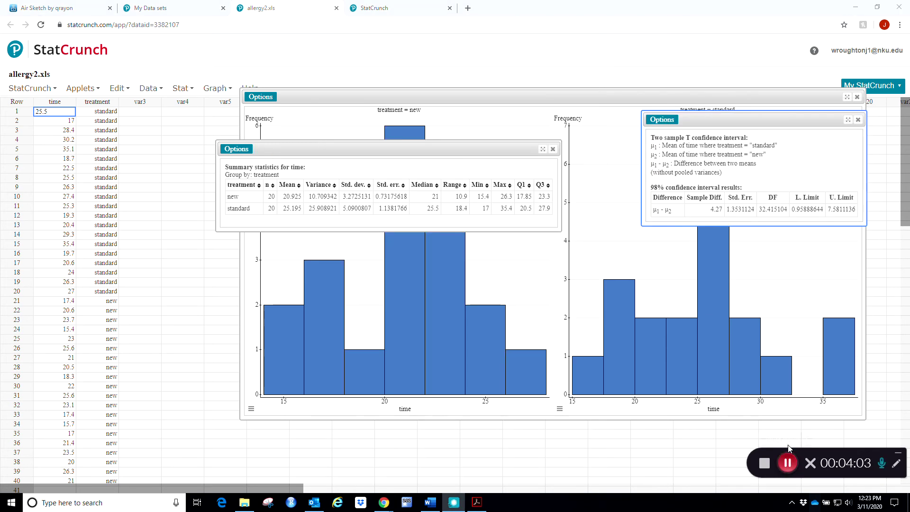
left_click_drag(757, 123, 306, 166)
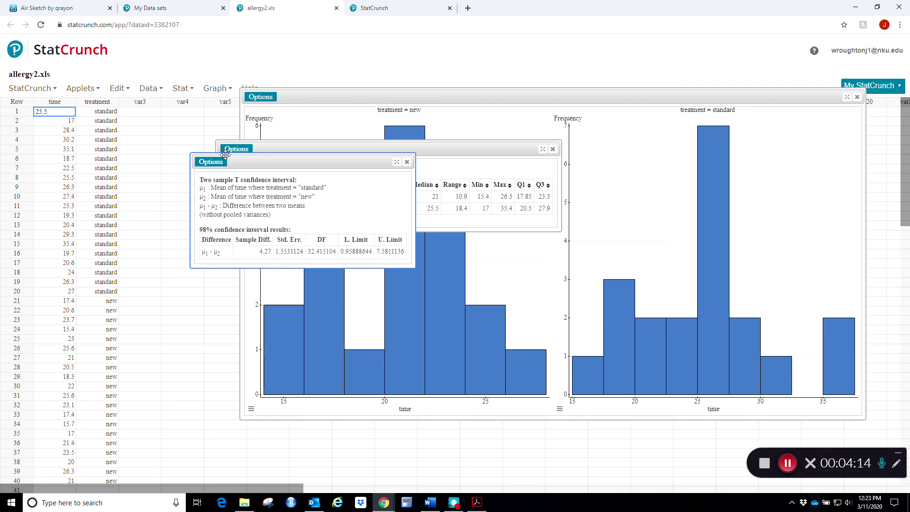
left_click(212, 162)
left_click(208, 173)
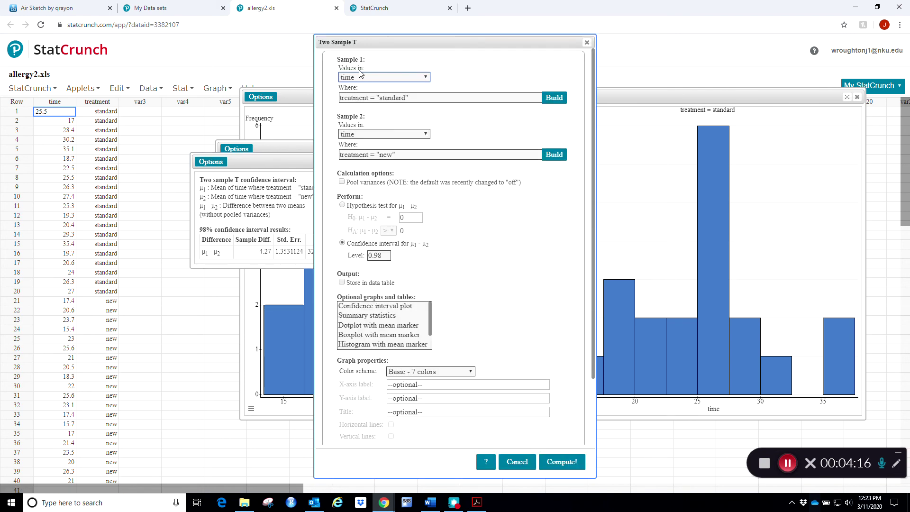
left_click(157, 133)
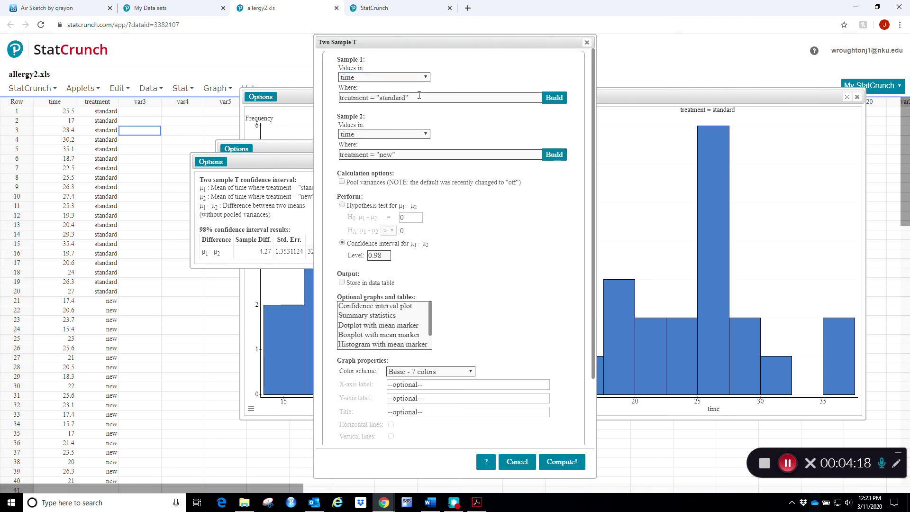
left_click(586, 42)
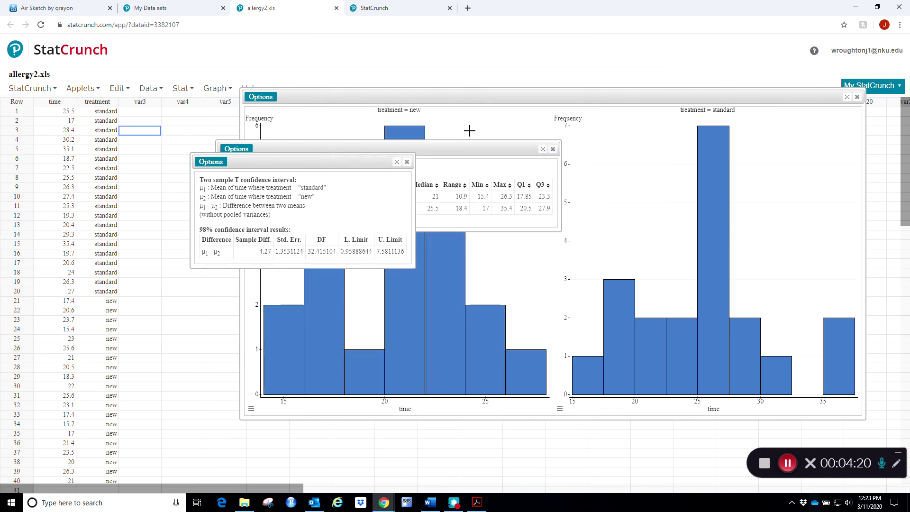
Close the confidence interval, summary statistics and histogram windows to clear the data table
left_click(406, 161)
left_click(553, 149)
left_click(857, 97)
Rename column var4 as "standard" and copy the time values from rows 1 to 20 into it
left_click(181, 102)
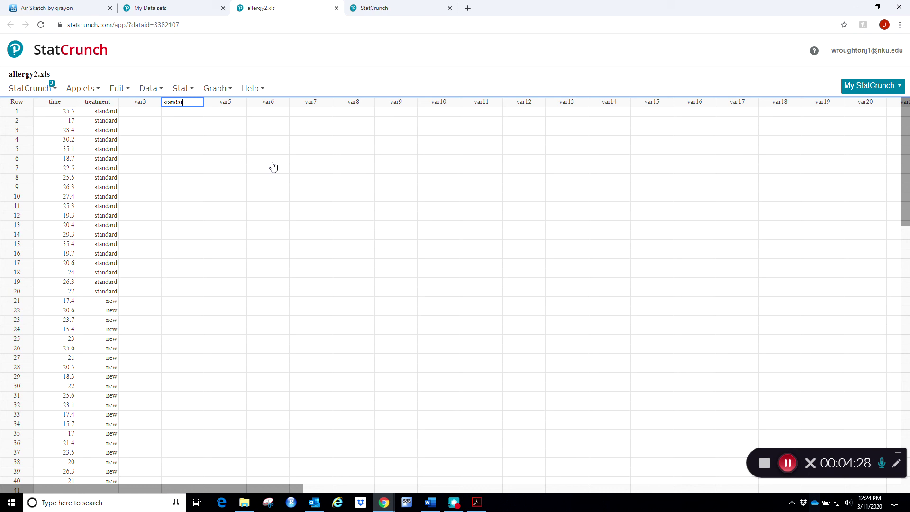
left_click(274, 165)
left_click(54, 114)
left_click(69, 295, "shift")
key("ctrl+c")
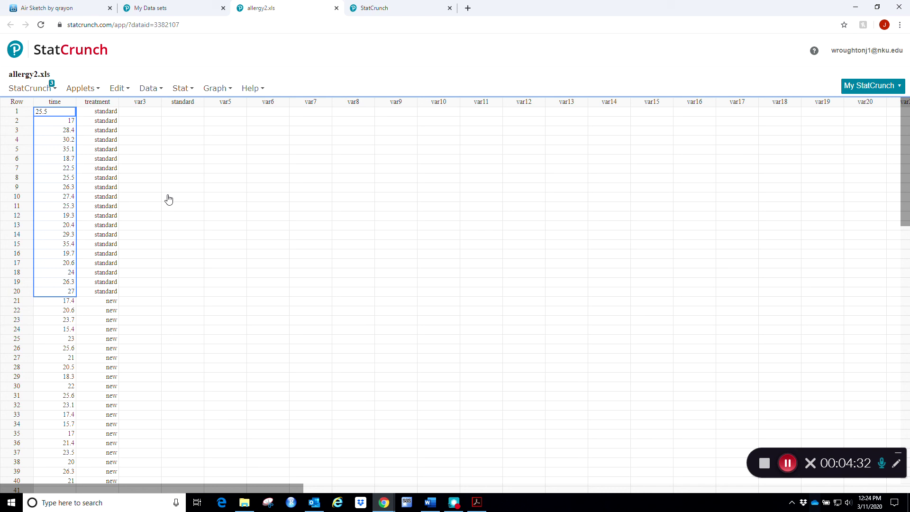
left_click(172, 111)
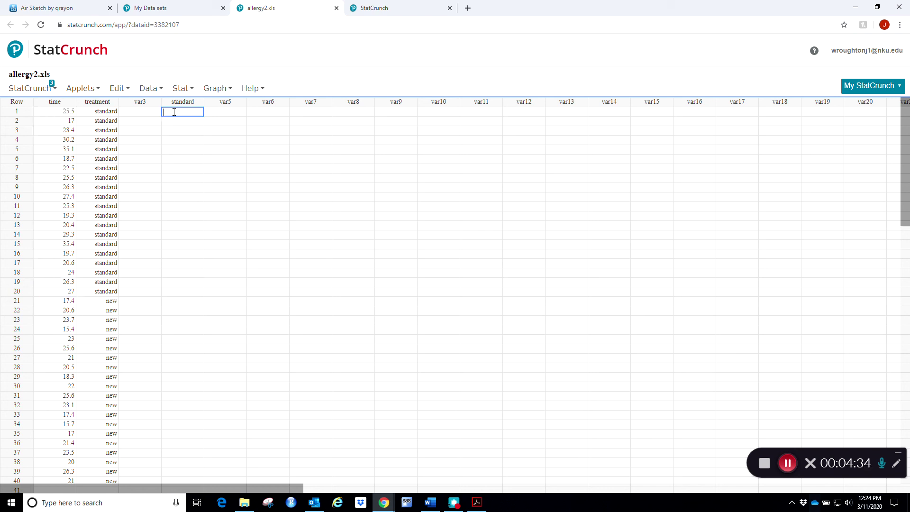
key("ctrl+v")
left_click(275, 137)
Rename column var5 as "new" and copy the time values from rows 21 to 40 into it, starting at row 1
left_click(231, 106)
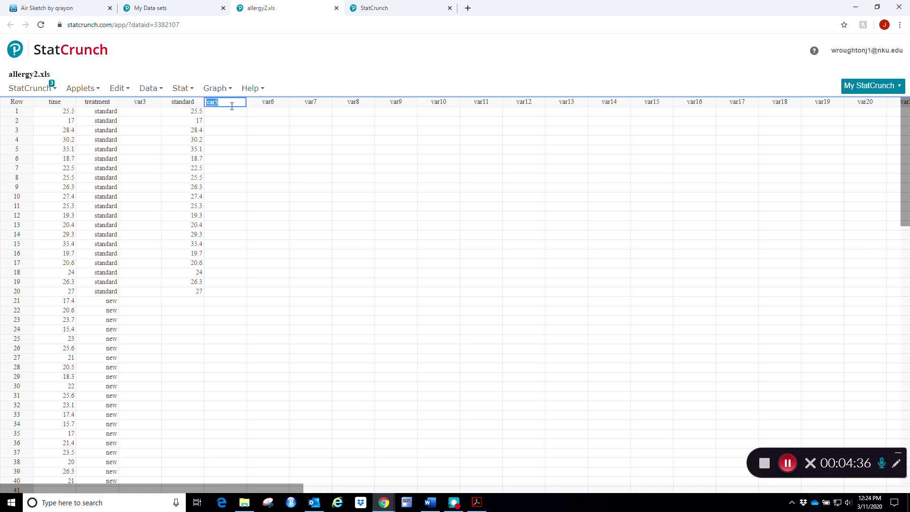
left_click(270, 167)
left_click(63, 302)
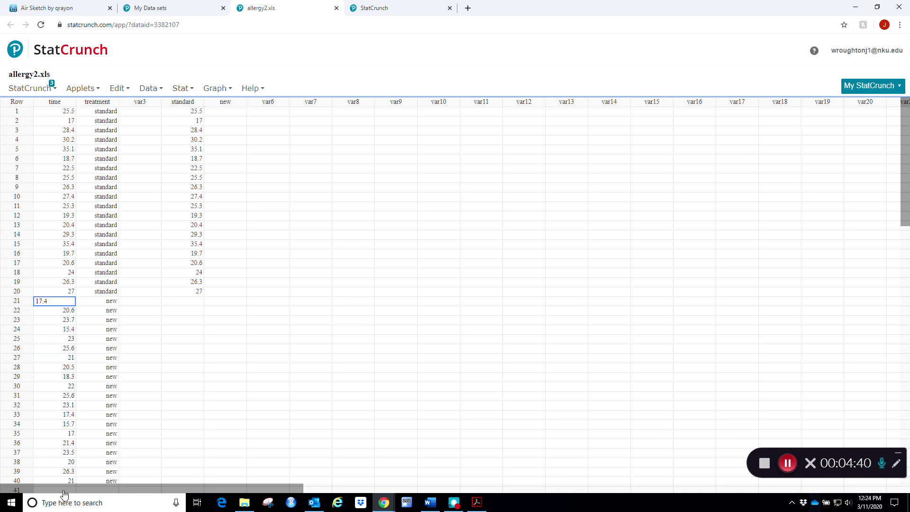
scroll(63, 467, "down", 3)
left_click(60, 398, "shift")
key("ctrl+c")
scroll(165, 321, "up", 3)
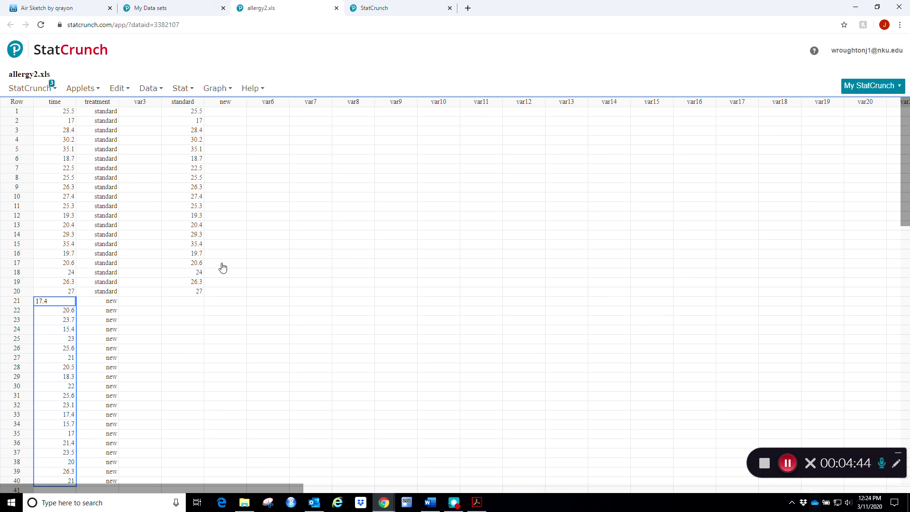
left_click(218, 111)
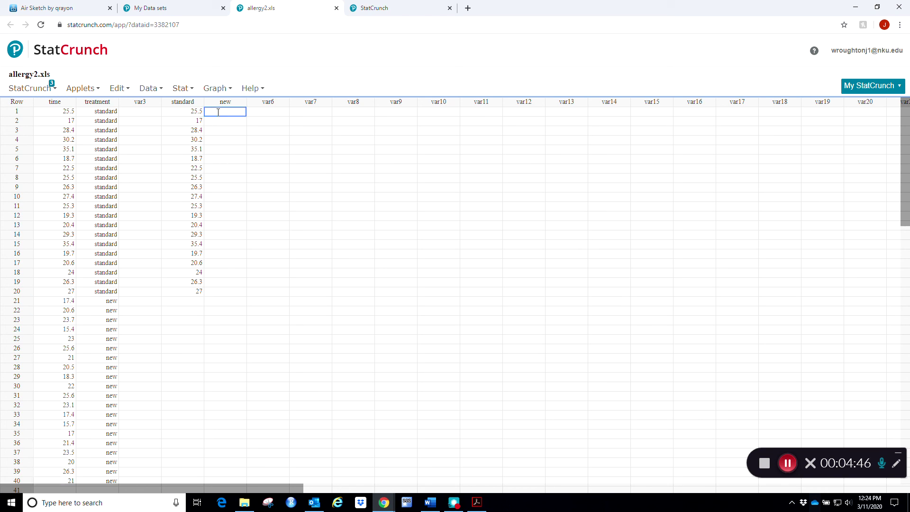
key("ctrl+v")
left_click(353, 197)
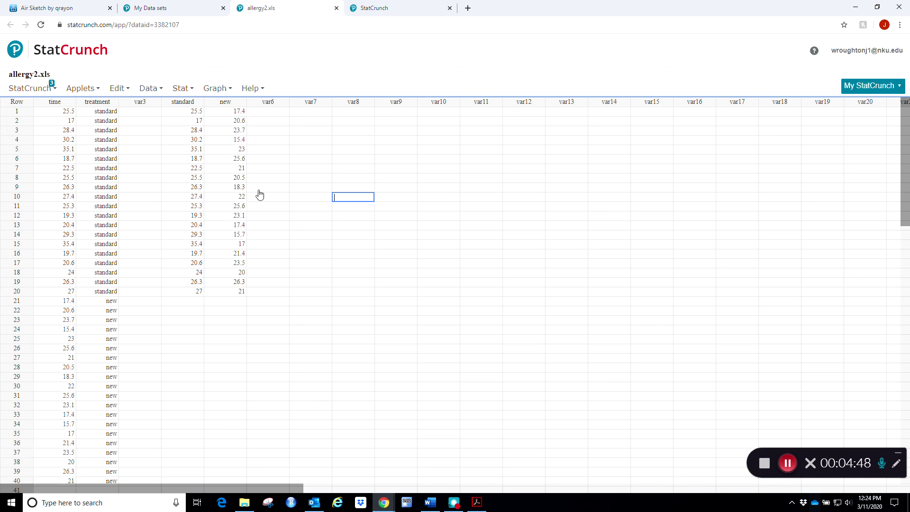
Start a two-sample T procedure with data, using the standard column for Sample 1 and the new column for Sample 2
left_click(159, 89)
left_click(176, 90)
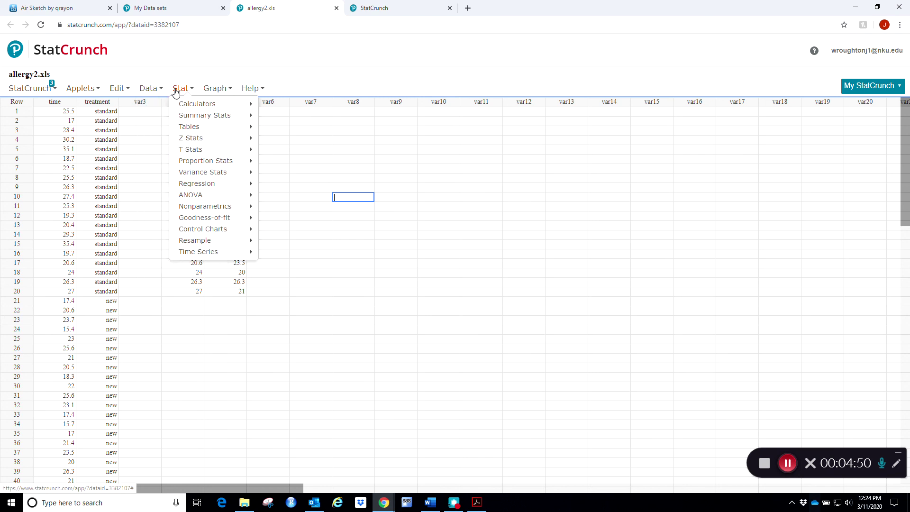
mouse_move(198, 149)
mouse_move(273, 163)
left_click(375, 166)
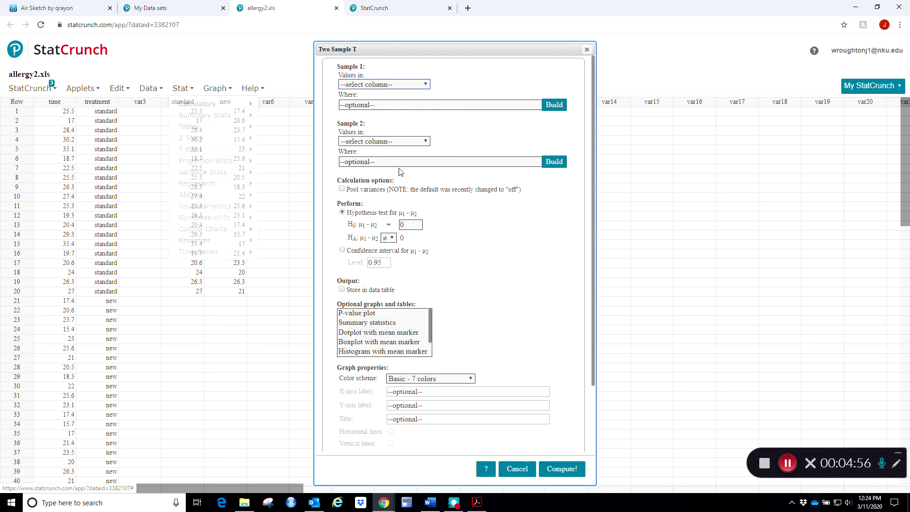
left_click(385, 89)
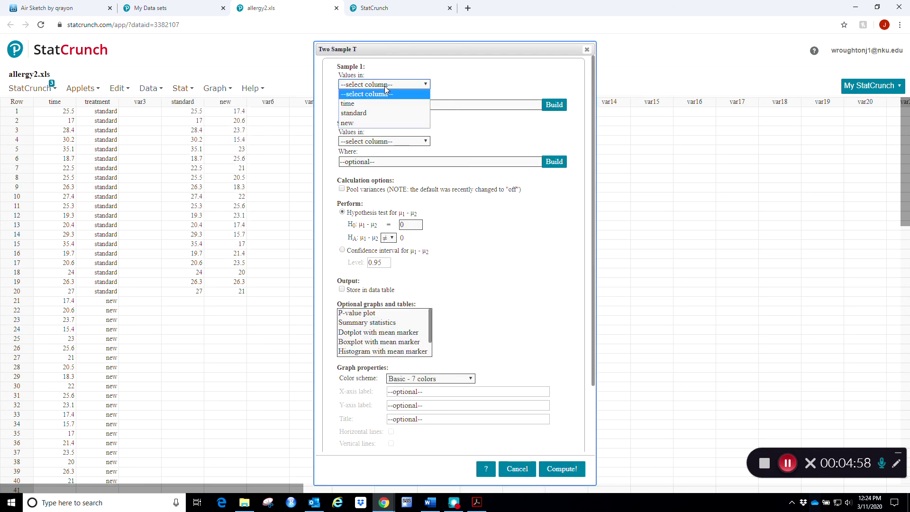
left_click(379, 112)
left_click(379, 141)
left_click(365, 169)
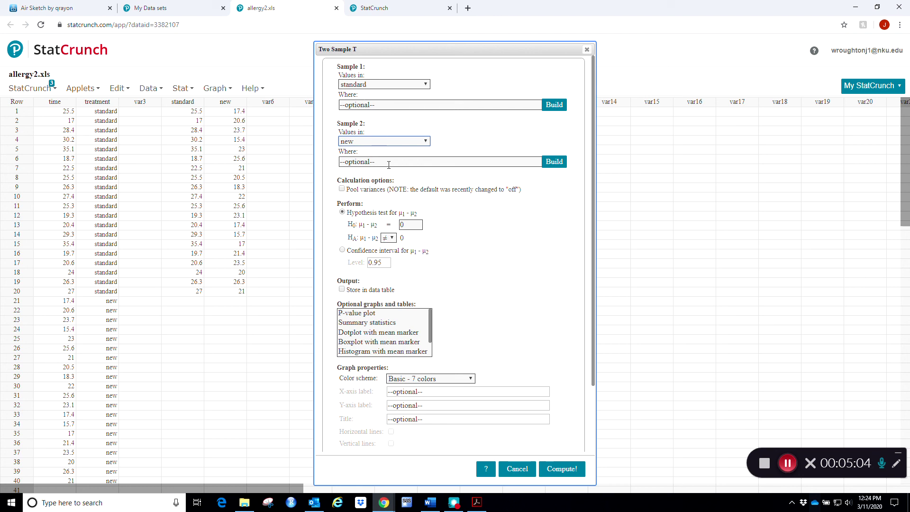
Set the alternative hypothesis to μ1 - μ2 > 0, compute the test, and move its results window next to the data columns
left_click(387, 237)
left_click(389, 268)
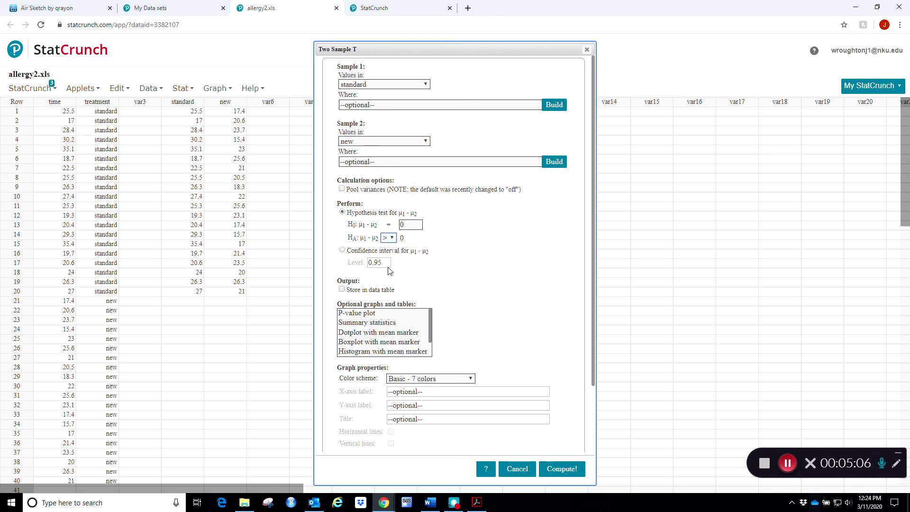
left_click(561, 469)
left_click_drag(703, 131, 335, 140)
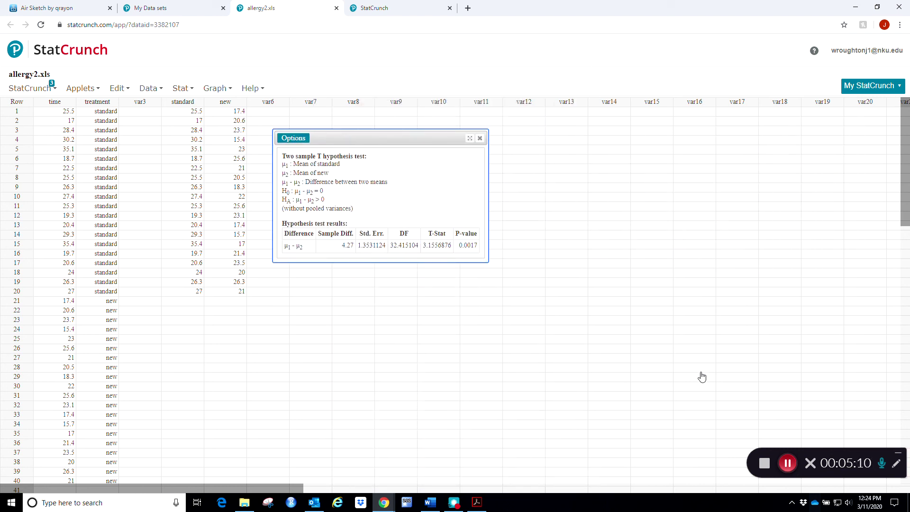